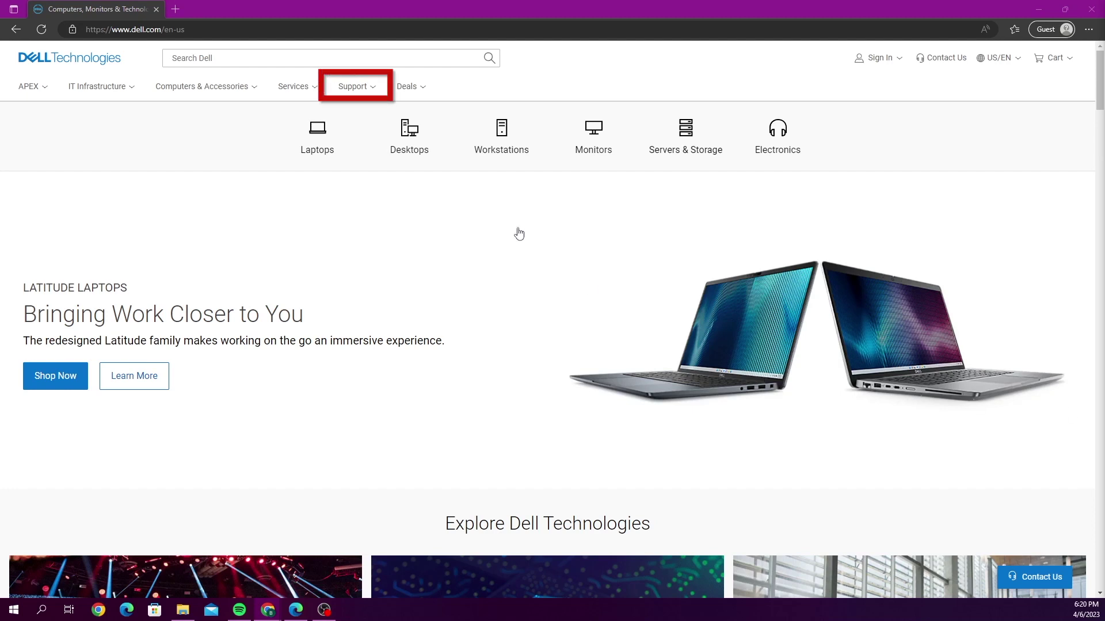
From Dell Support Home, look up PowerEdge R640 and show its Drivers & Downloads list
{"action": "left_click", "coordinate": [357, 92]}
{"action": "left_click", "coordinate": [359, 115]}
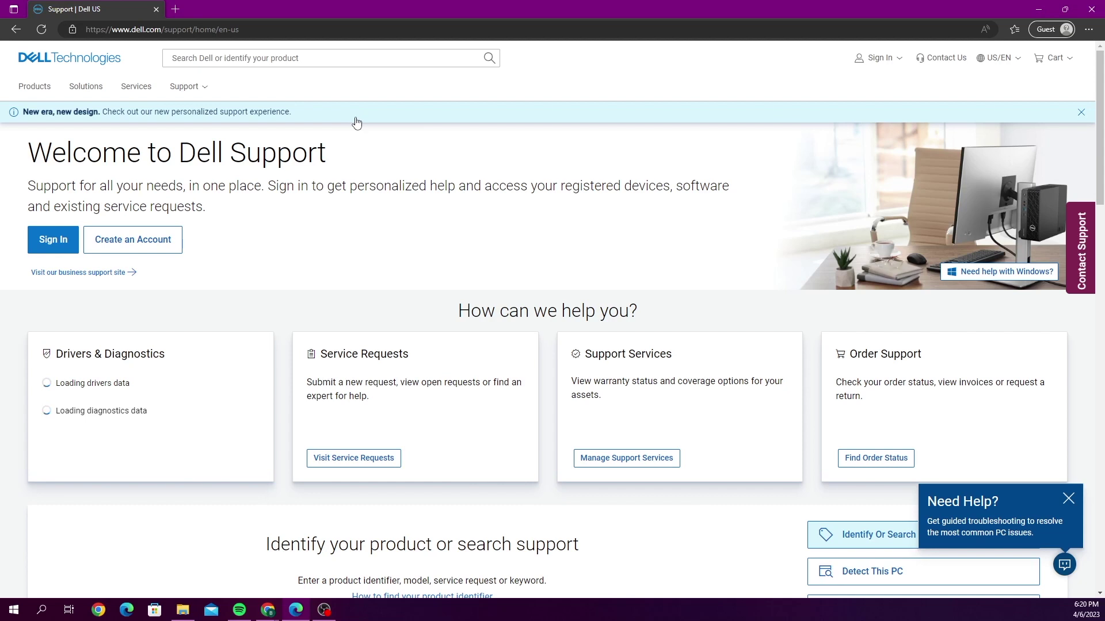
{"action": "scroll", "coordinate": [357, 123], "scroll_direction": "down", "scroll_amount": 5}
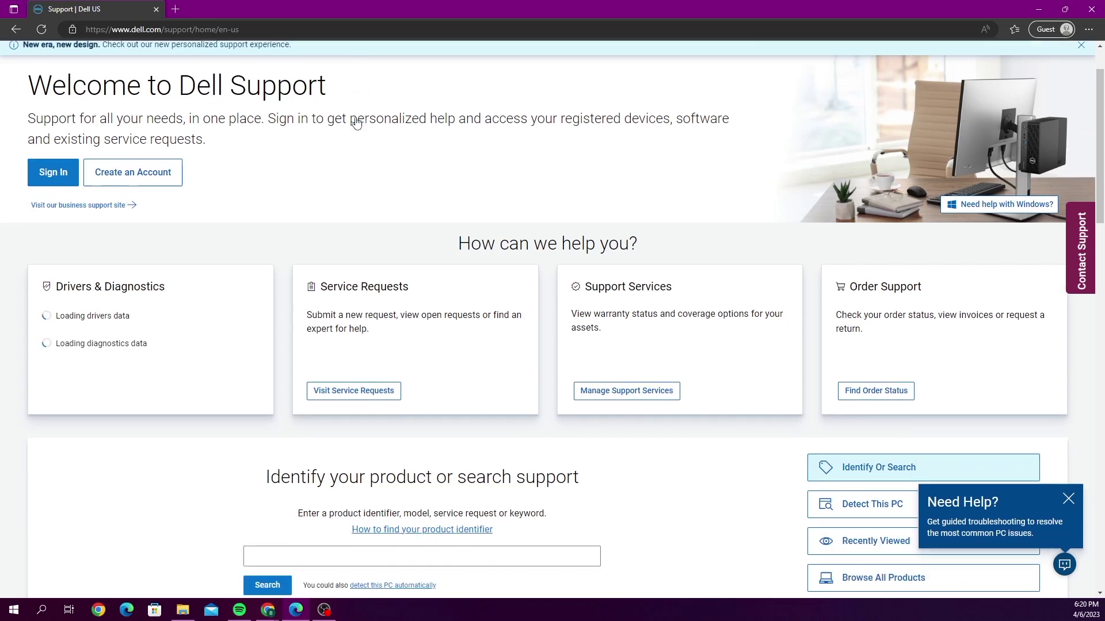
{"action": "left_click", "coordinate": [346, 289]}
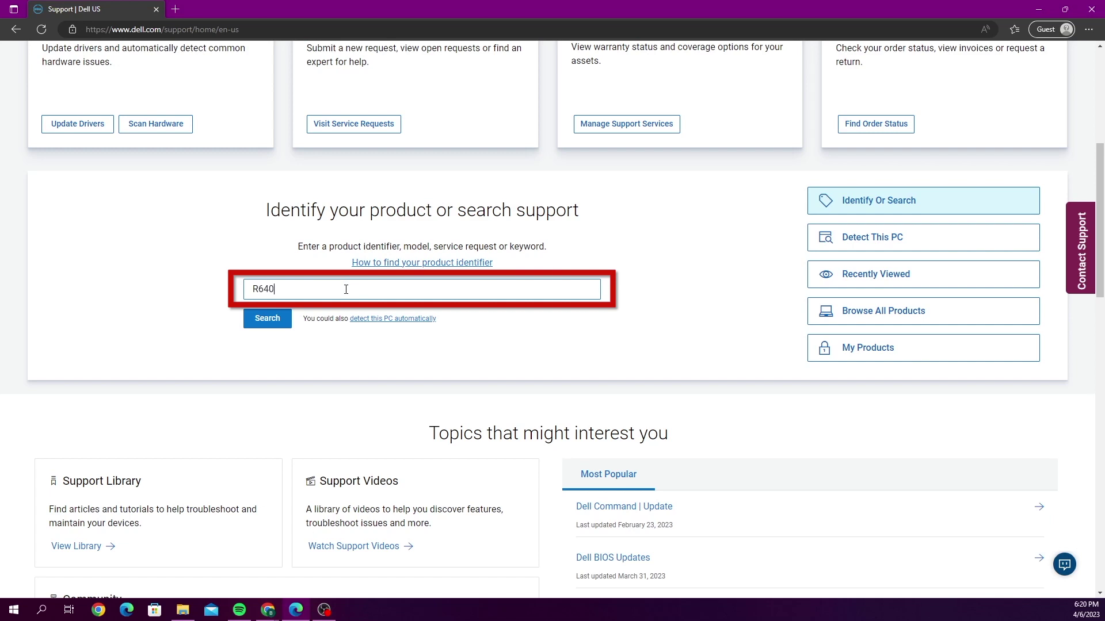
{"action": "left_click", "coordinate": [308, 360]}
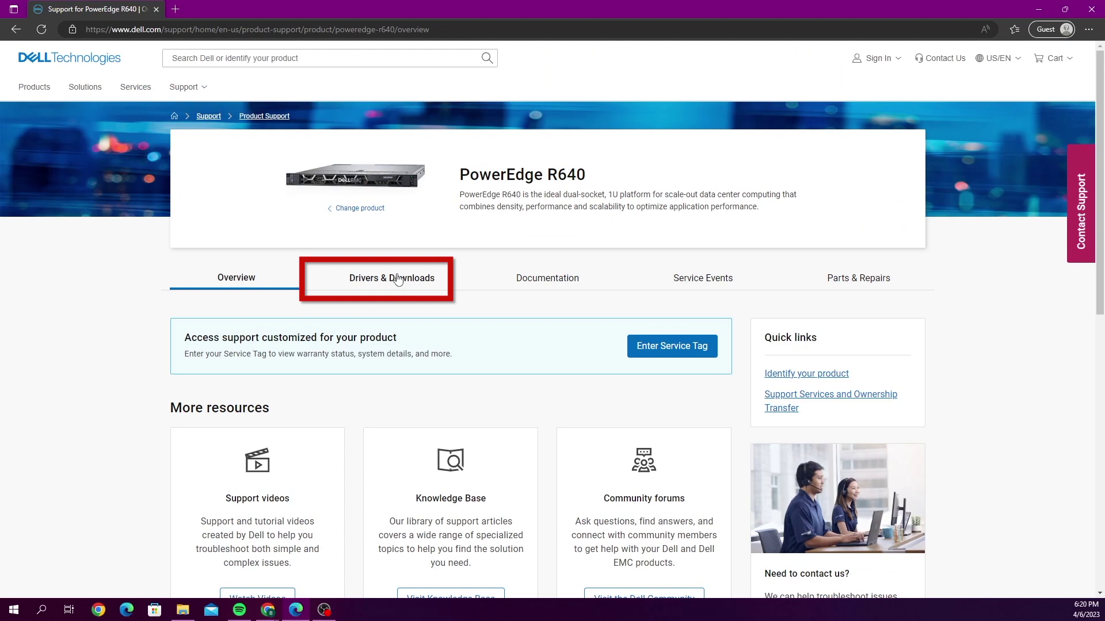
{"action": "left_click", "coordinate": [398, 279]}
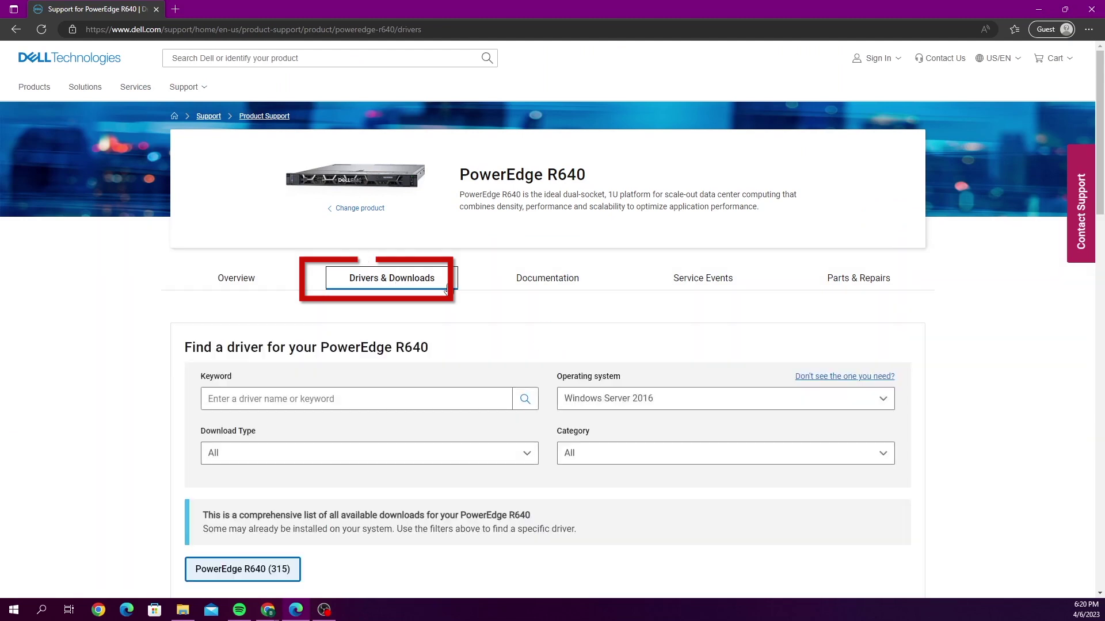
Set the downloads' operating system filter to Not Applicable
{"action": "scroll", "coordinate": [460, 293], "scroll_direction": "down", "scroll_amount": 2}
{"action": "left_click", "coordinate": [599, 318]}
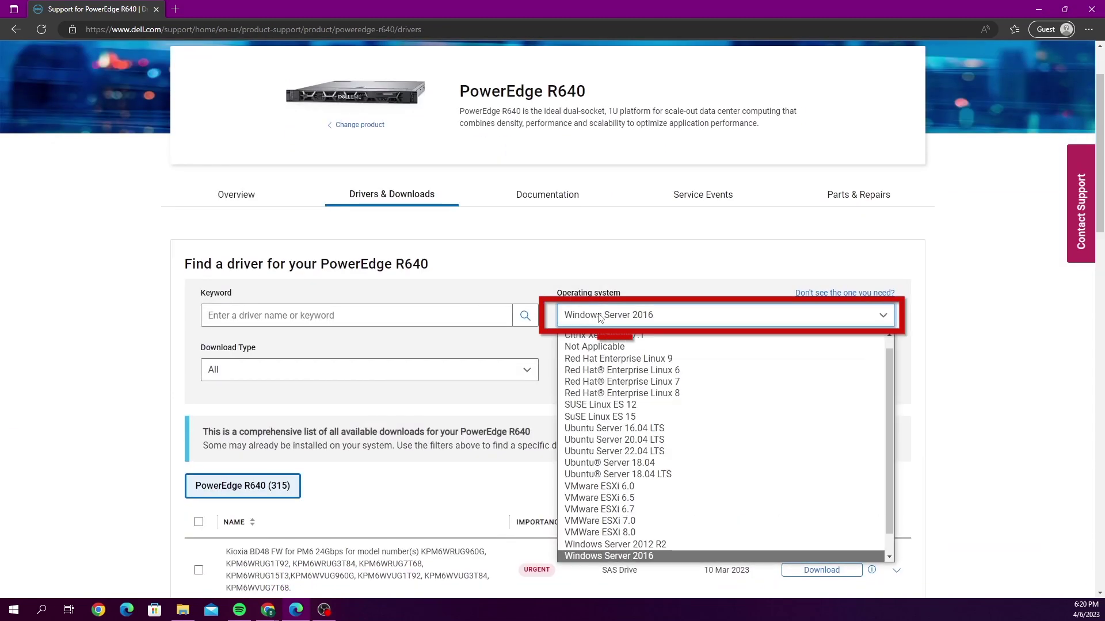
{"action": "left_click", "coordinate": [596, 348]}
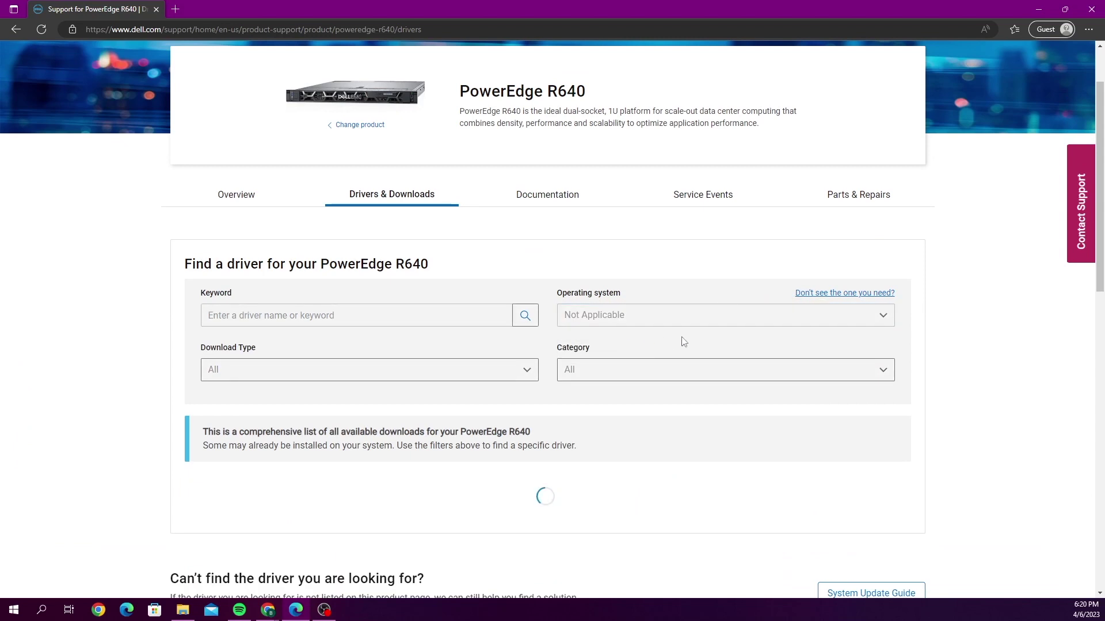
Filter the category to BIOS and expand the BIOS 2.17.1 entry's details
{"action": "scroll", "coordinate": [683, 342], "scroll_direction": "down", "scroll_amount": 3}
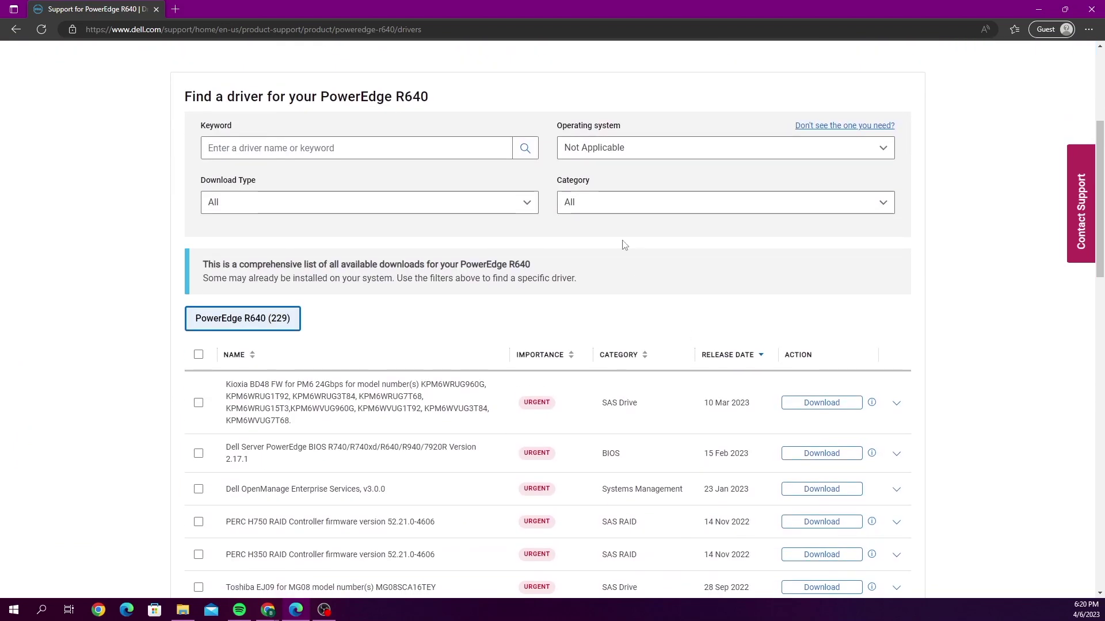
{"action": "left_click", "coordinate": [591, 208]}
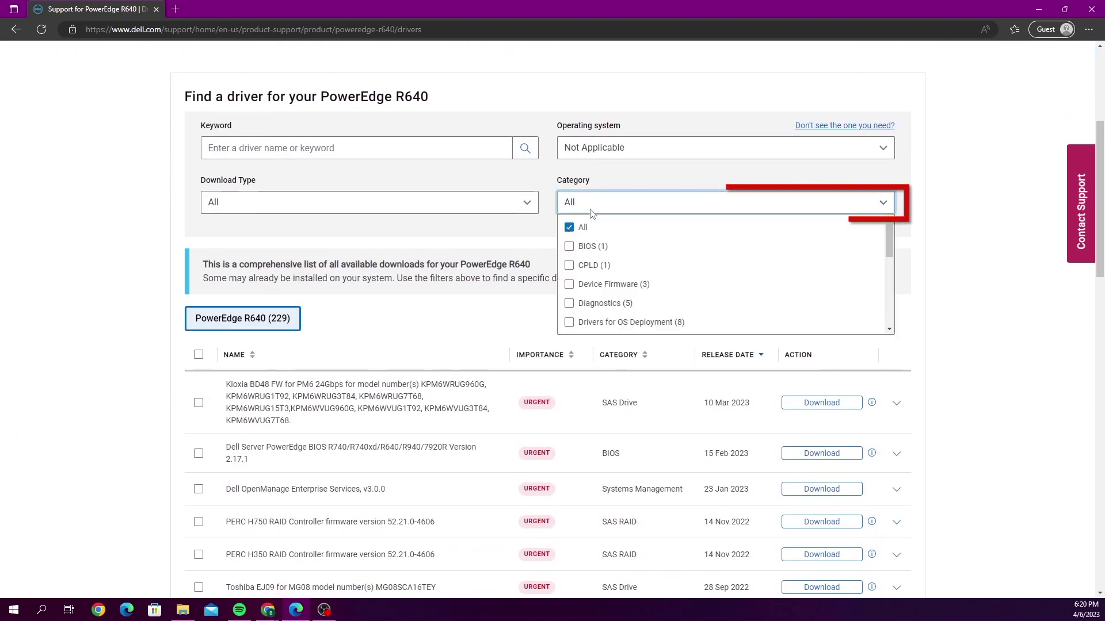
{"action": "left_click", "coordinate": [585, 248]}
{"action": "left_click", "coordinate": [965, 346]}
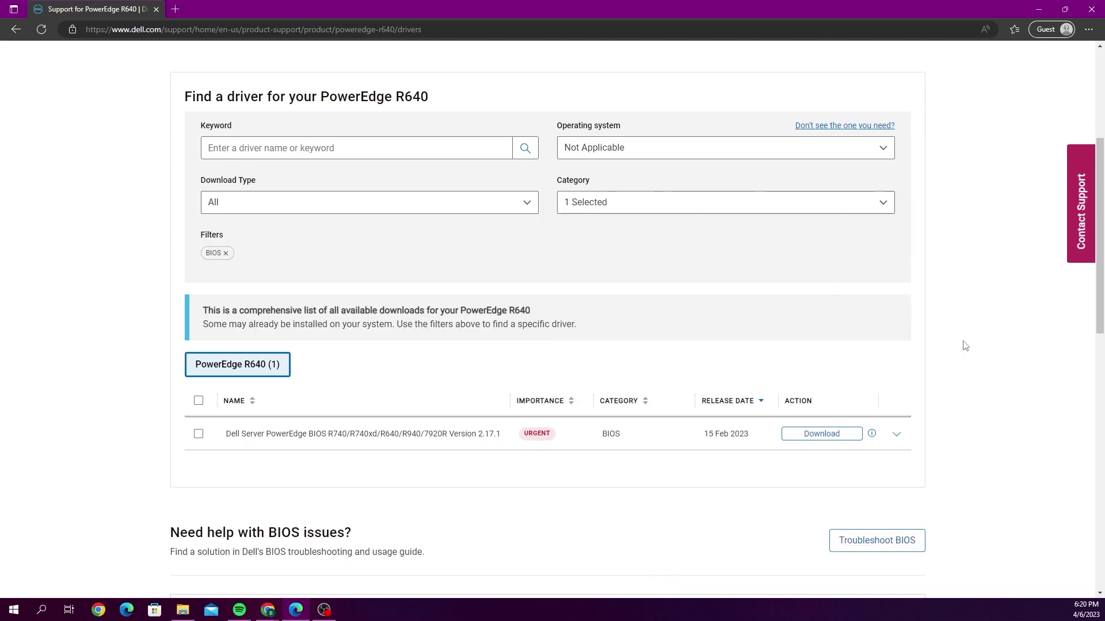
{"action": "scroll", "coordinate": [960, 353], "scroll_direction": "down", "scroll_amount": 3}
{"action": "left_click", "coordinate": [897, 268]}
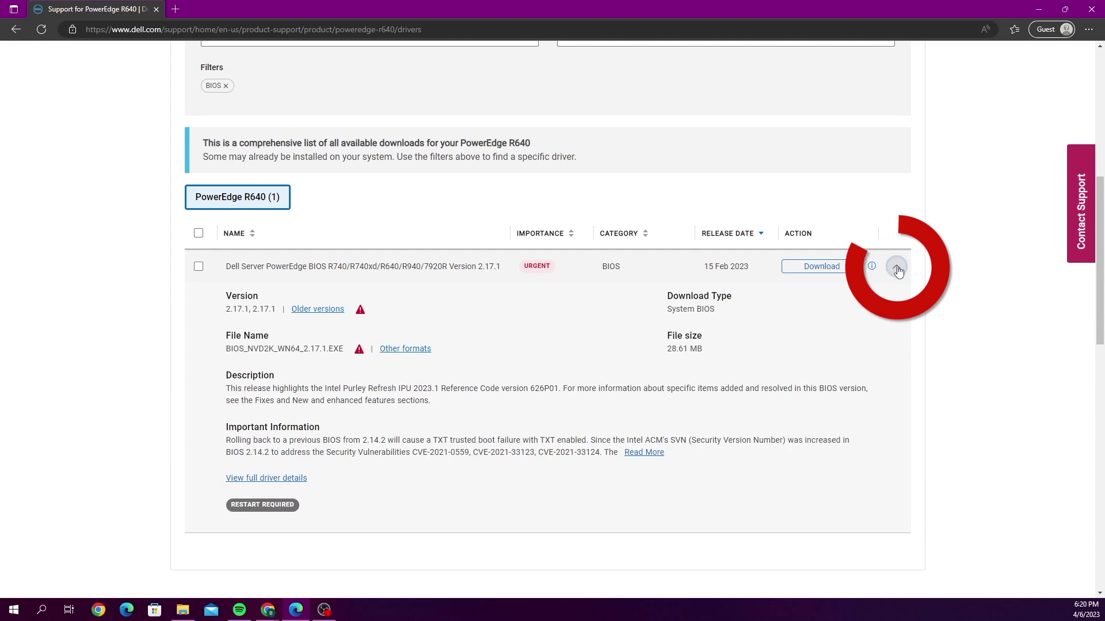
Download the BIOS in .efi format as R740-021701.efi (19.55 MB) and keep the file
{"action": "left_click", "coordinate": [406, 349]}
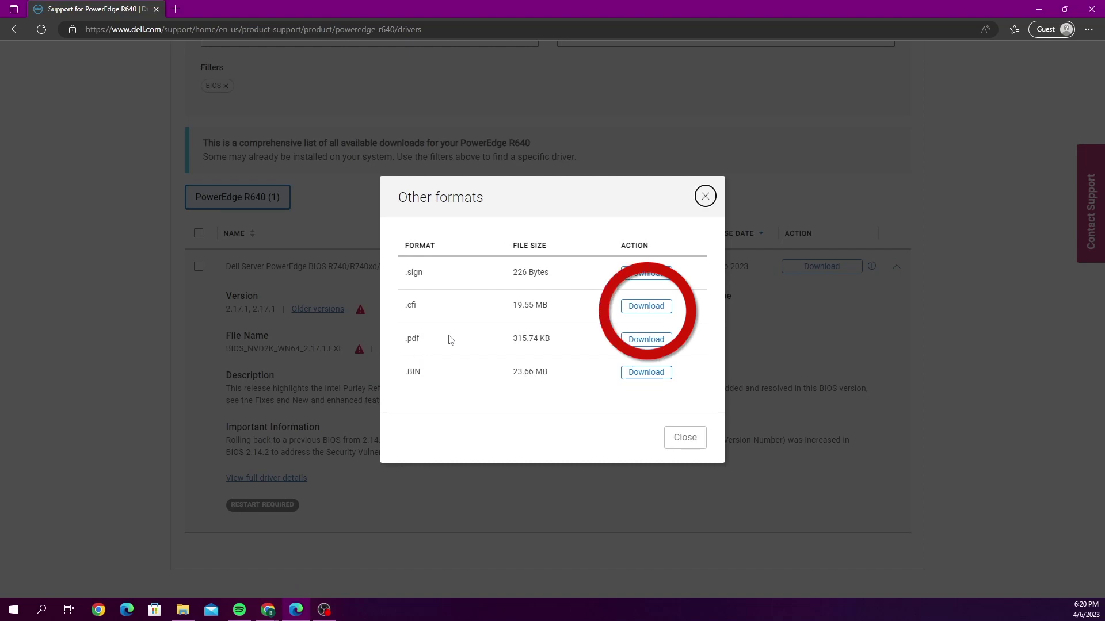
{"action": "left_click", "coordinate": [650, 305]}
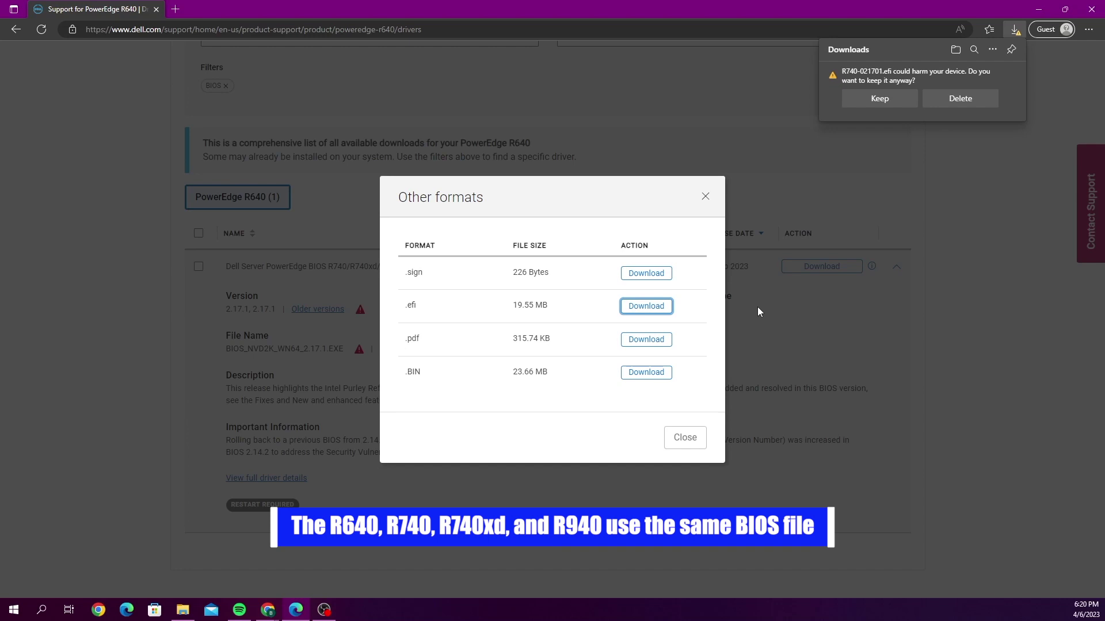
{"action": "left_click", "coordinate": [879, 99]}
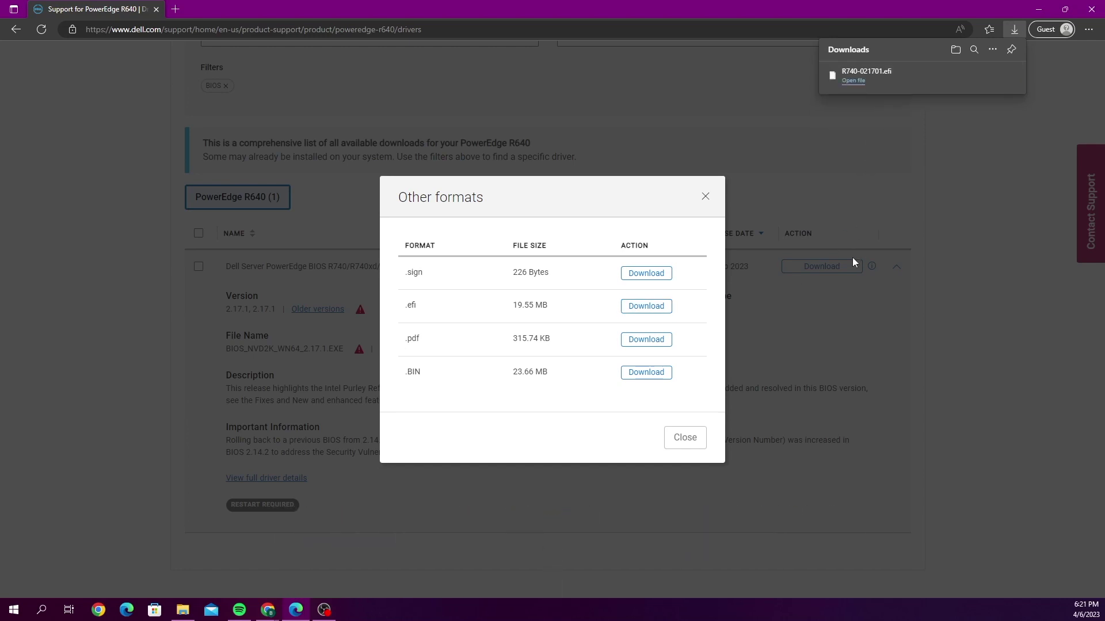
Copy R740-021701.efi from Downloads onto the ESD-USB (E:) drive and view the drive's contents
{"action": "left_click", "coordinate": [182, 609]}
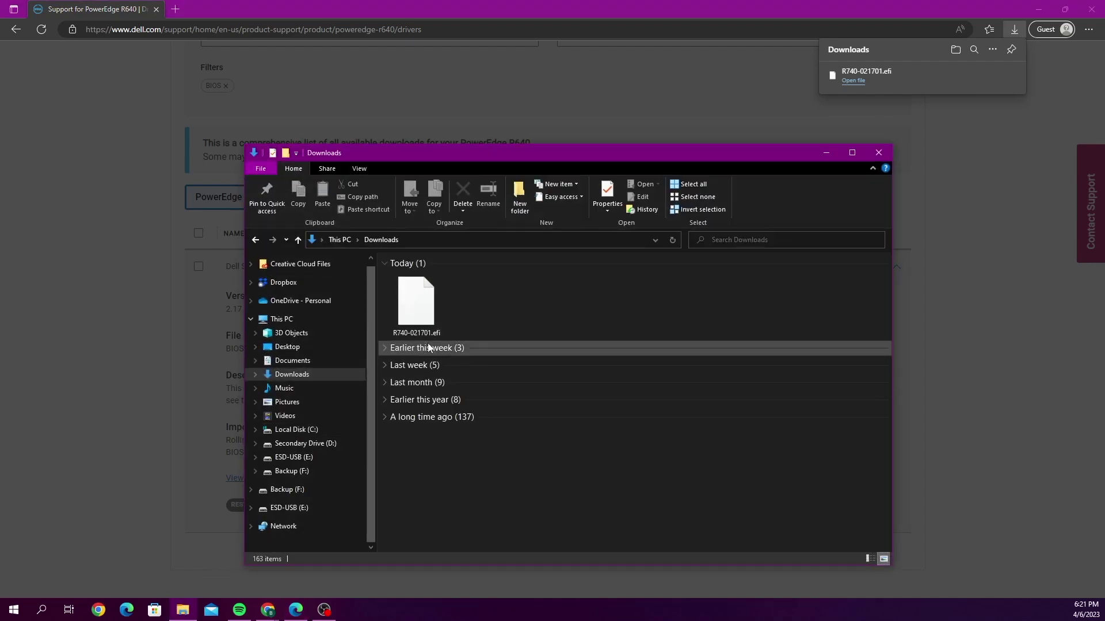
{"action": "left_click_drag", "start_coordinate": [427, 307], "coordinate": [313, 513]}
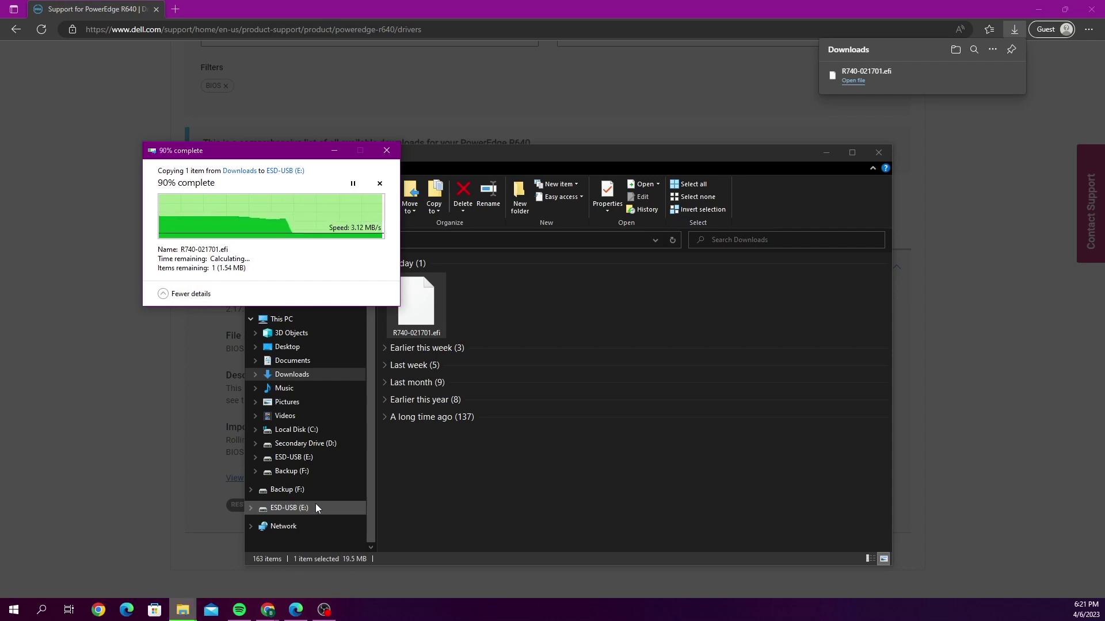
{"action": "left_click", "coordinate": [296, 510]}
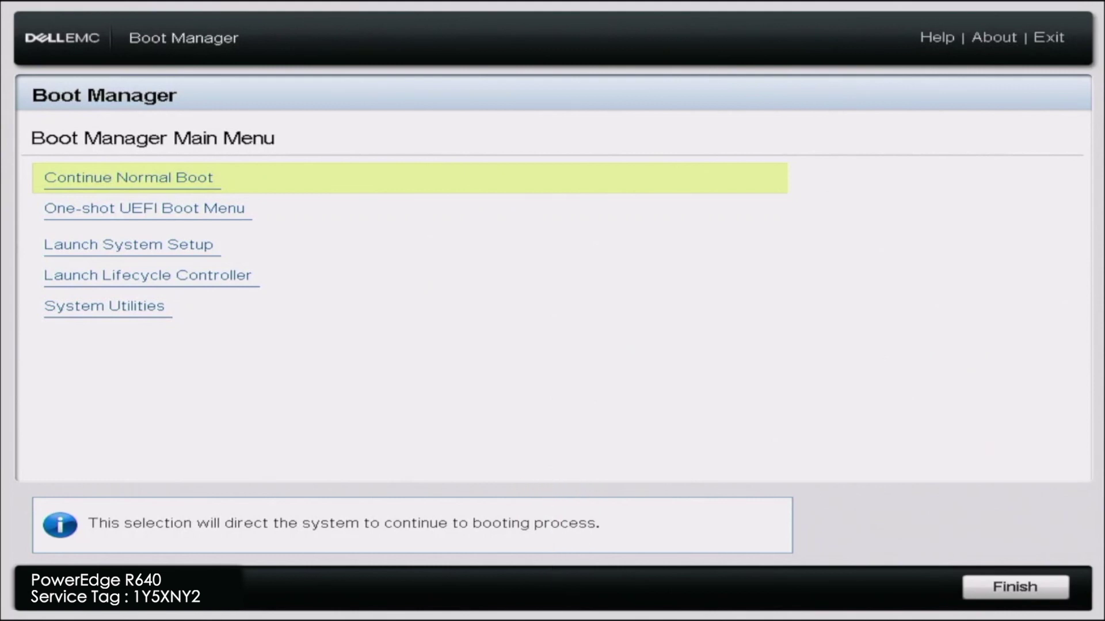
Open the BIOS Update File Explorer under System Utilities
{"action": "key", "text": "Down"}
{"action": "key", "text": "Down"}
{"action": "key", "text": "Down"}
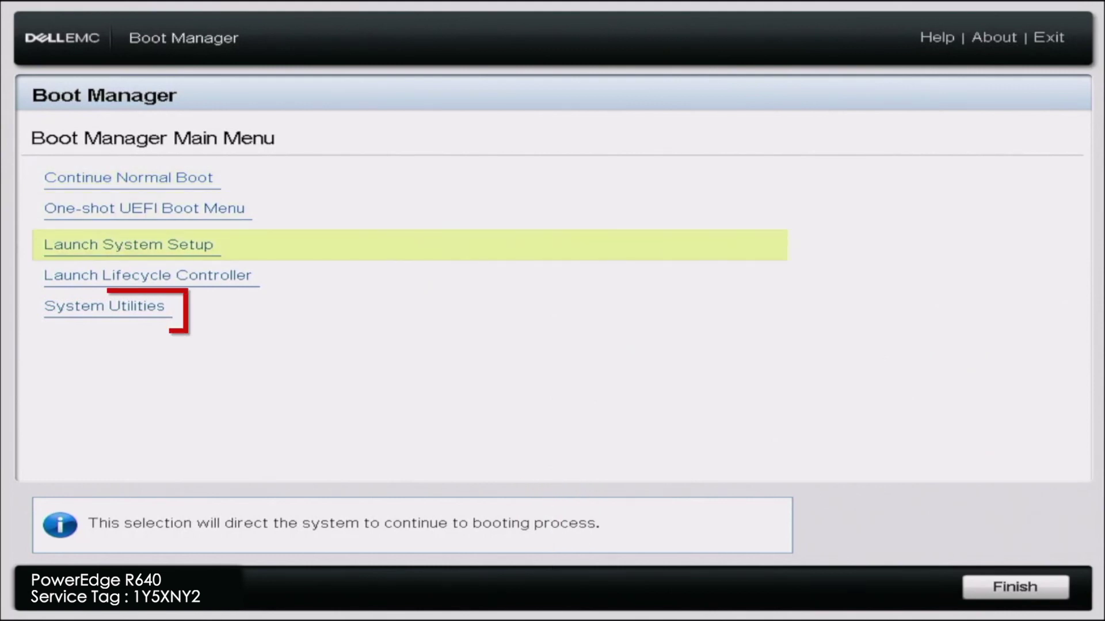
{"action": "key", "text": "Down"}
{"action": "key", "text": "Return"}
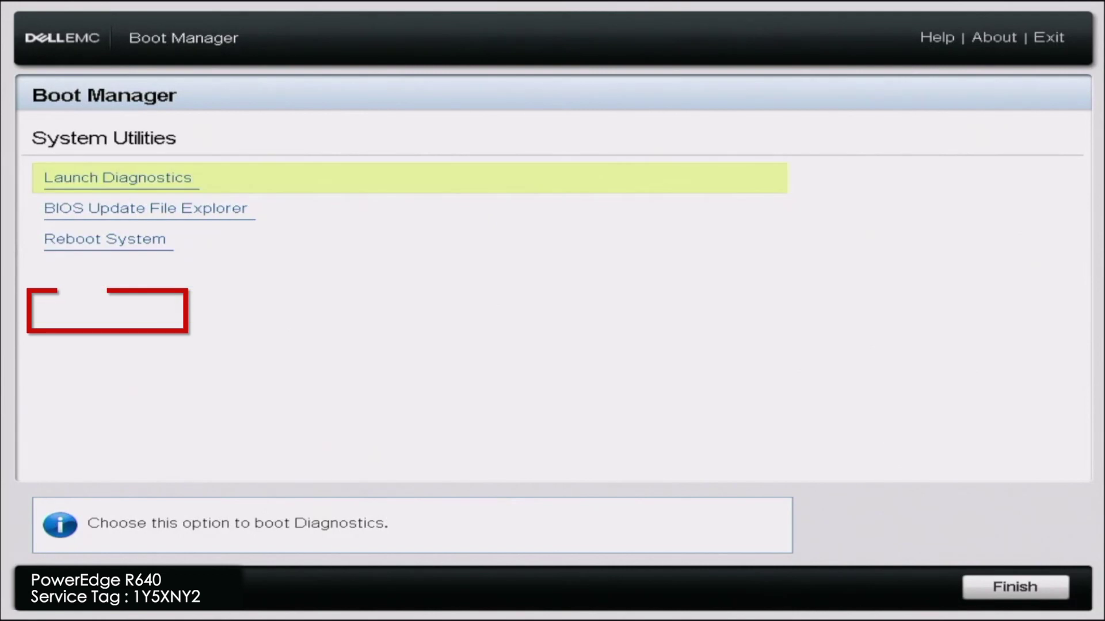
{"action": "key", "text": "Down"}
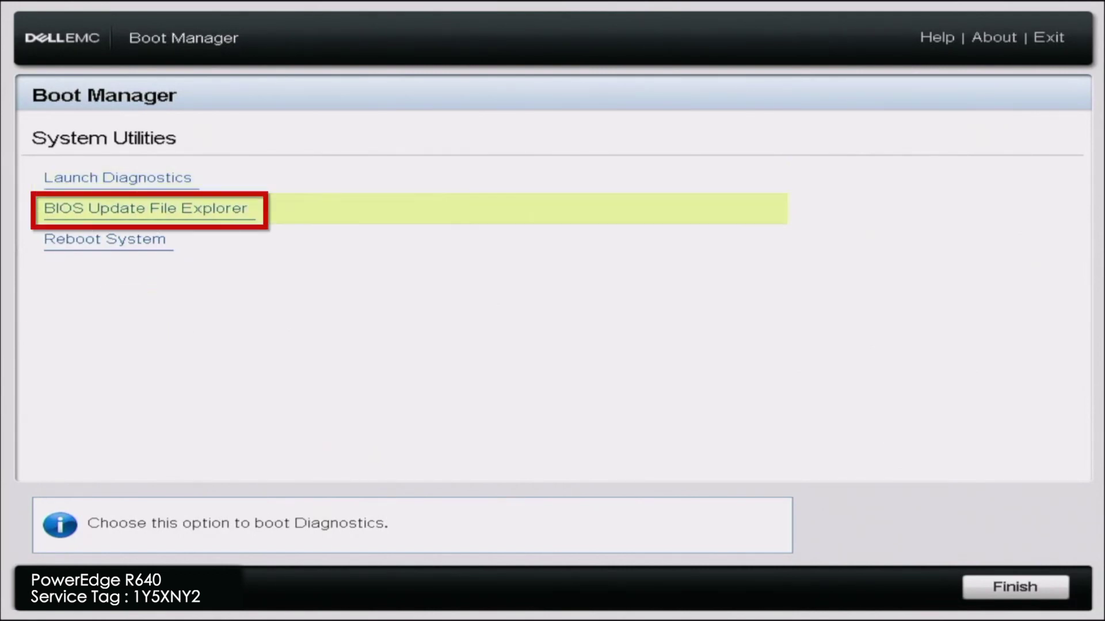
{"action": "key", "text": "Return"}
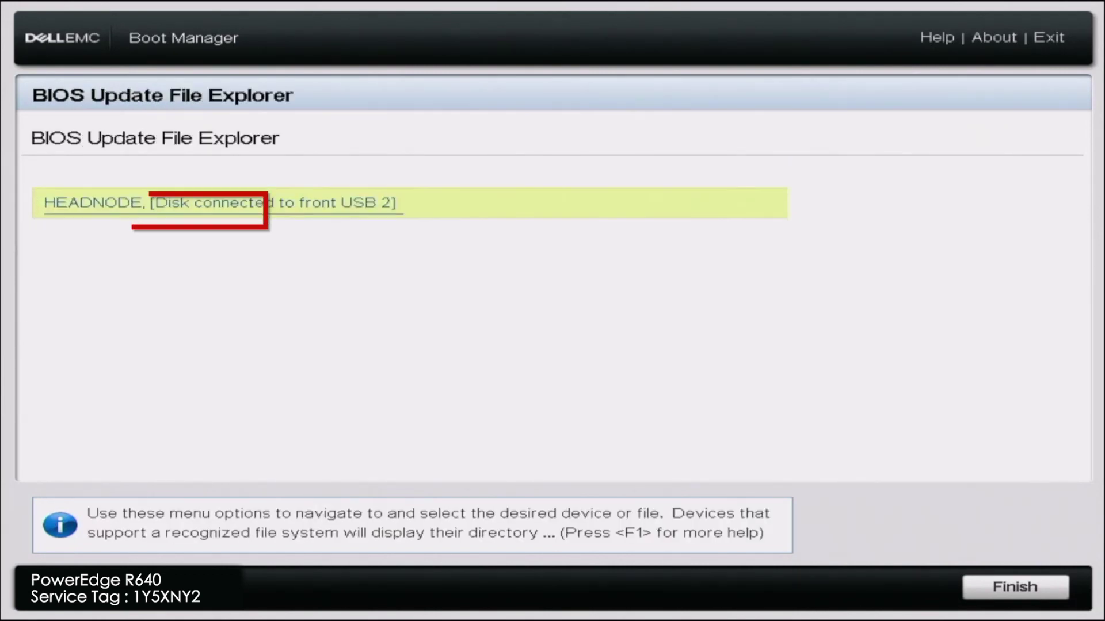
Open the front USB 2 disk and start the BIOS update from R640-021202.efi
{"action": "key", "text": "Return"}
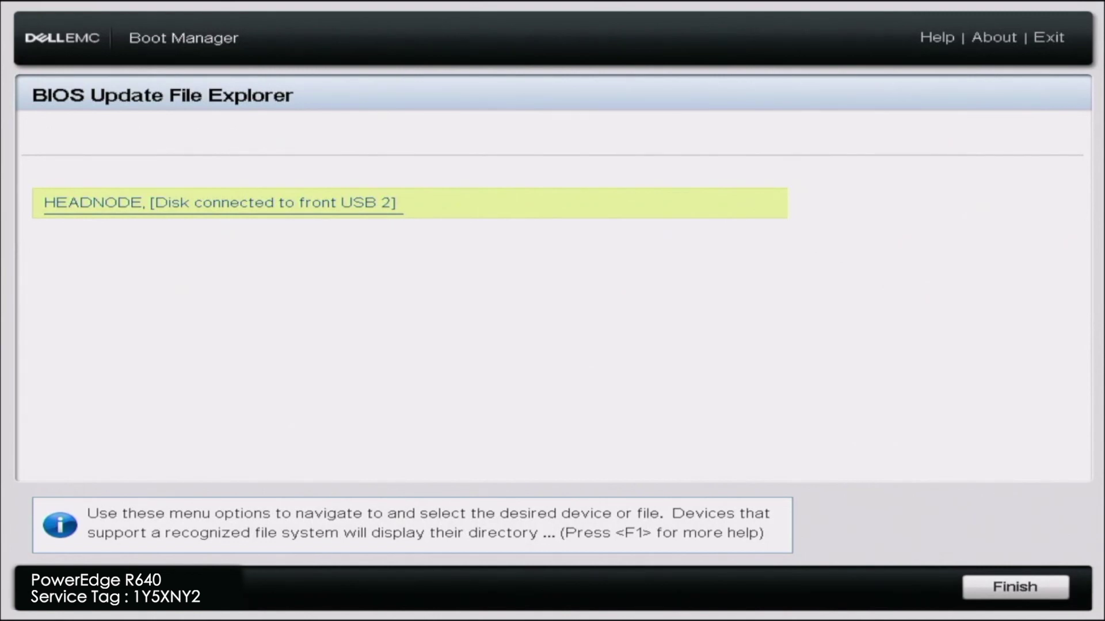
{"action": "key", "text": "Down"}
{"action": "key", "text": "Down"}
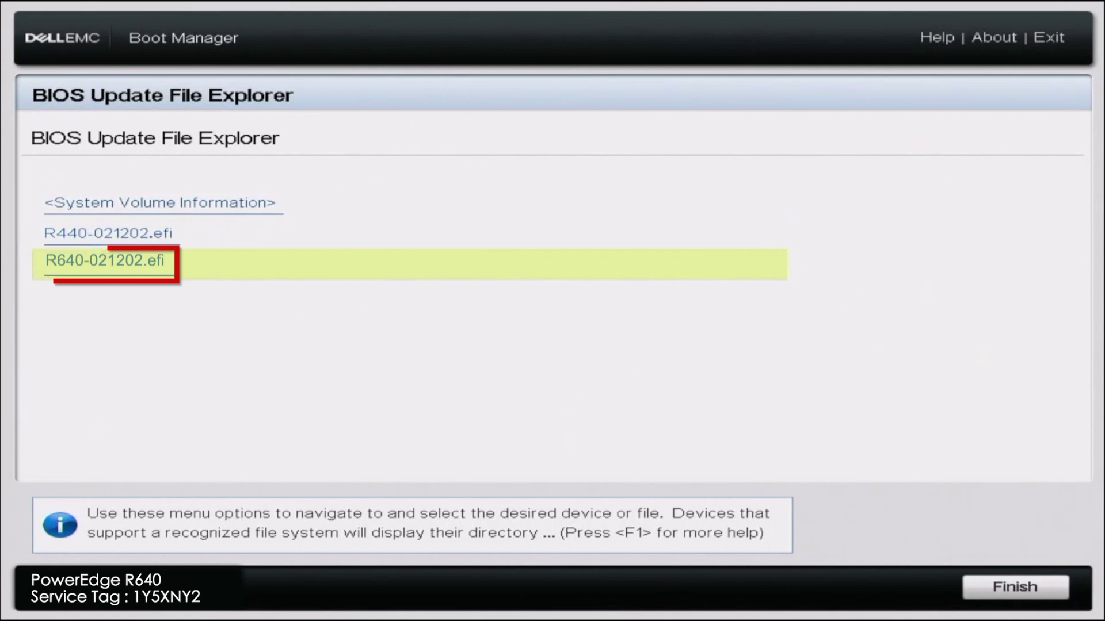
{"action": "key", "text": "Return"}
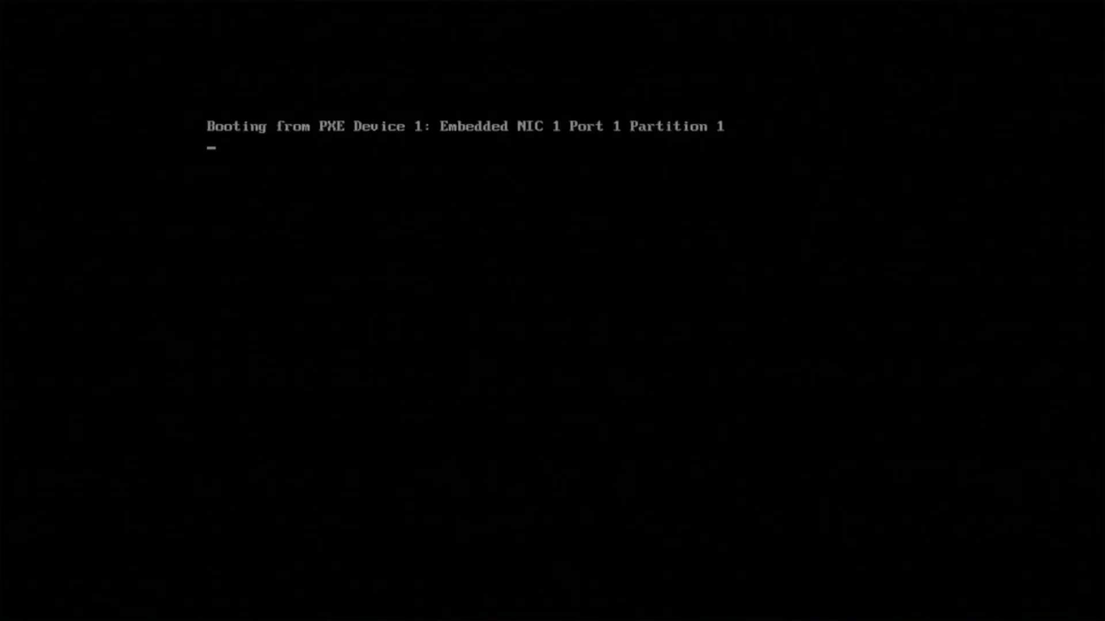
Enter System Setup with F2 and open System BIOS > System Information to confirm version 2.12.2
{"action": "key", "text": "F2"}
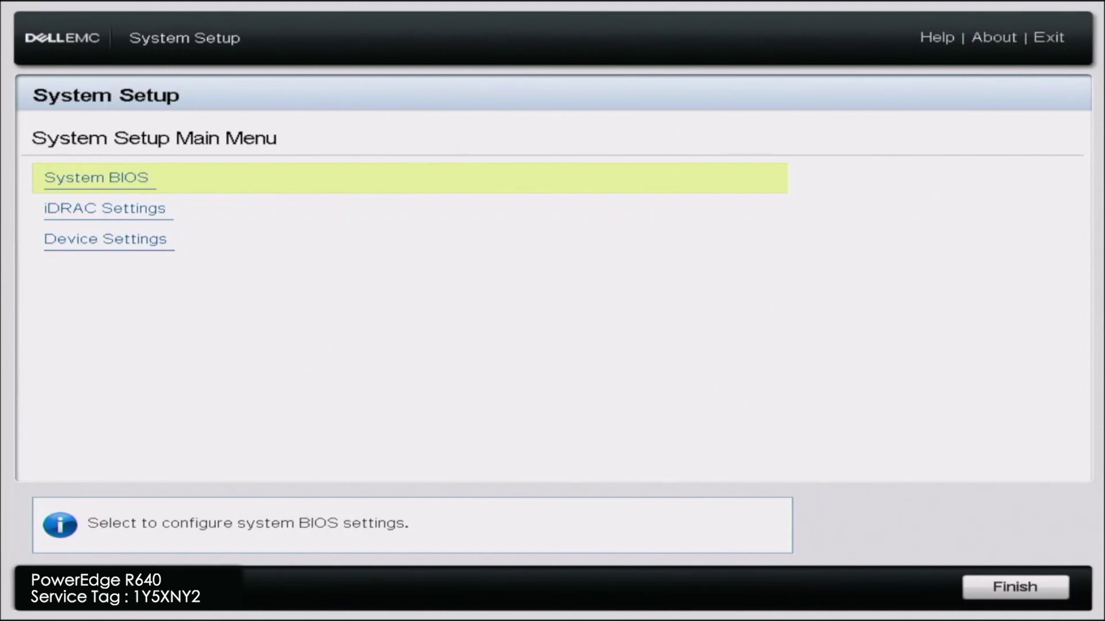
{"action": "key", "text": "Return"}
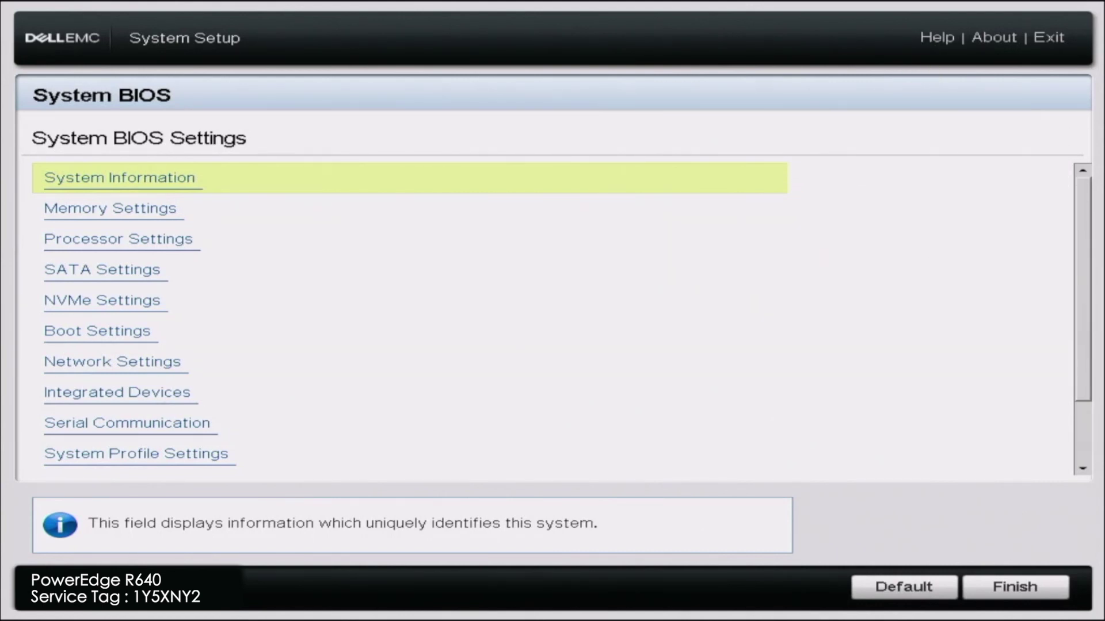
{"action": "key", "text": "Return"}
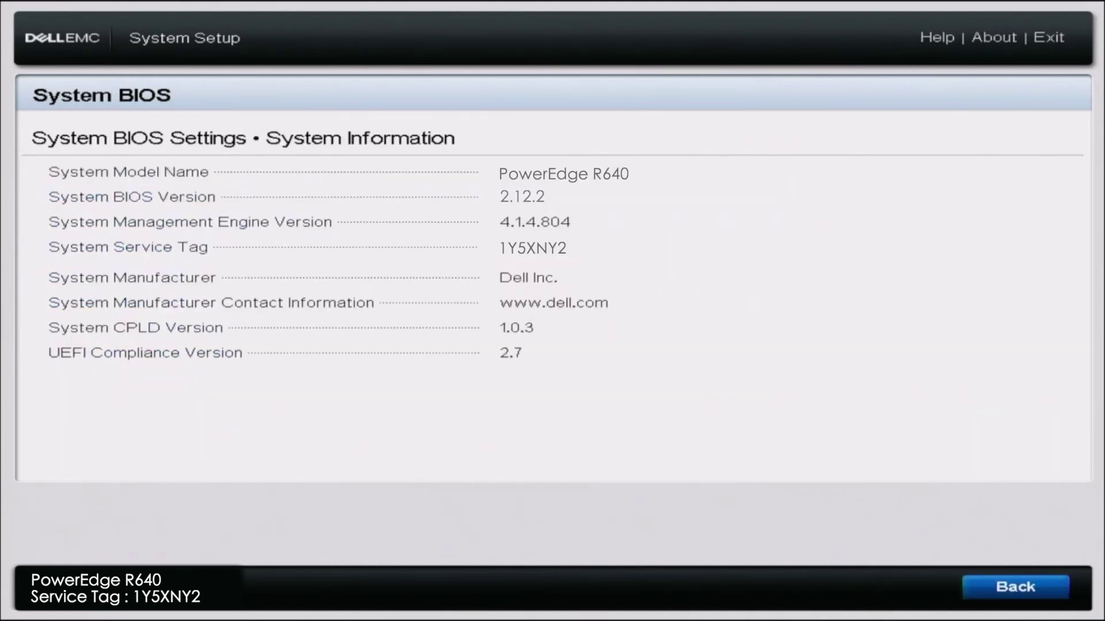